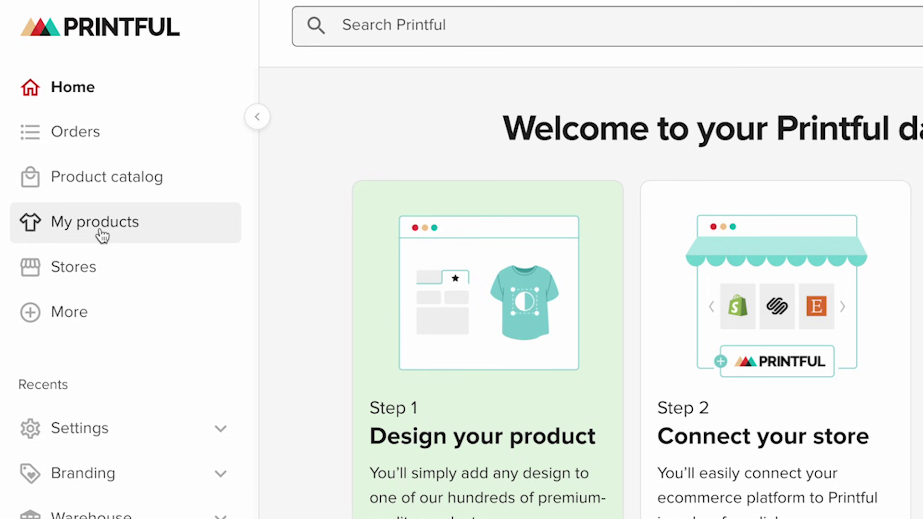
Enable a view-only share link for the Women's Relaxed T-Shirt template from My products
click(101, 231)
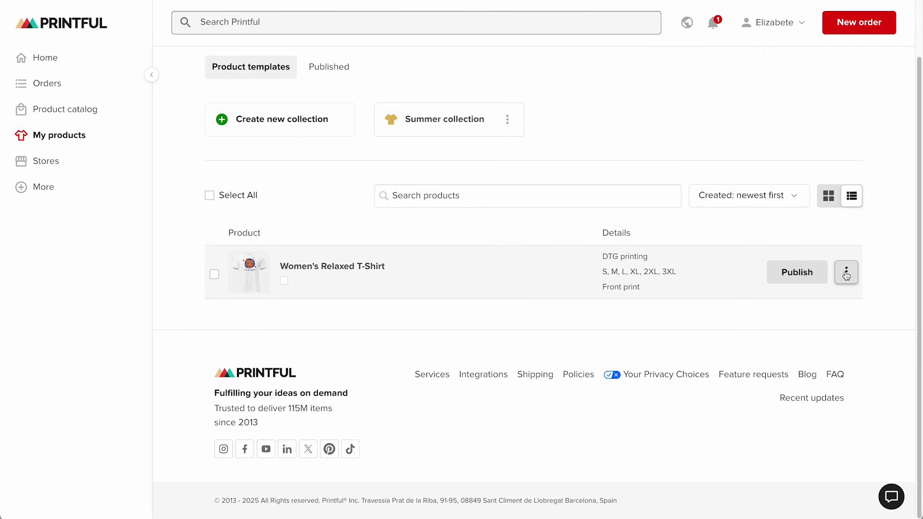
click(847, 274)
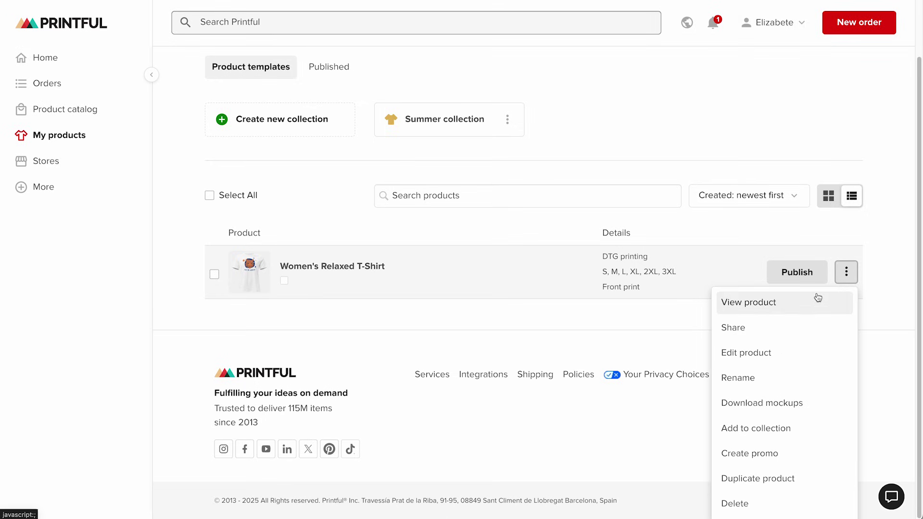
click(741, 331)
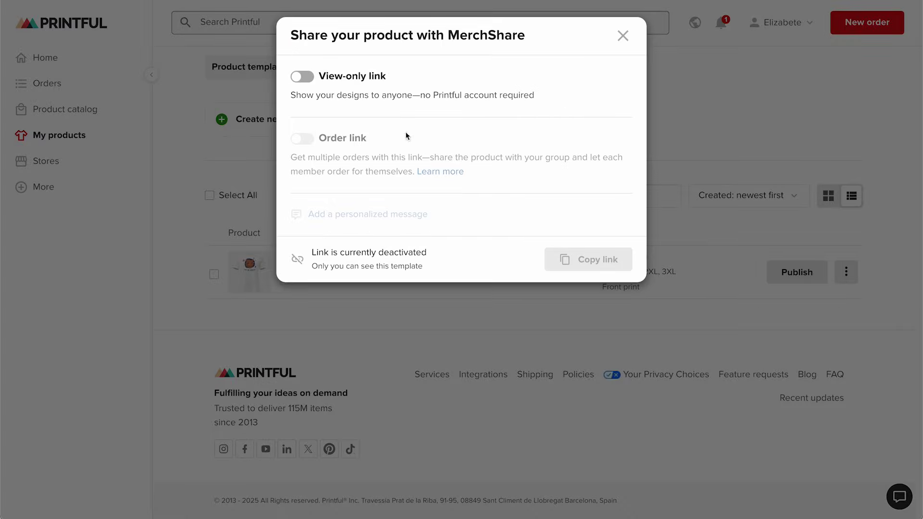
click(308, 79)
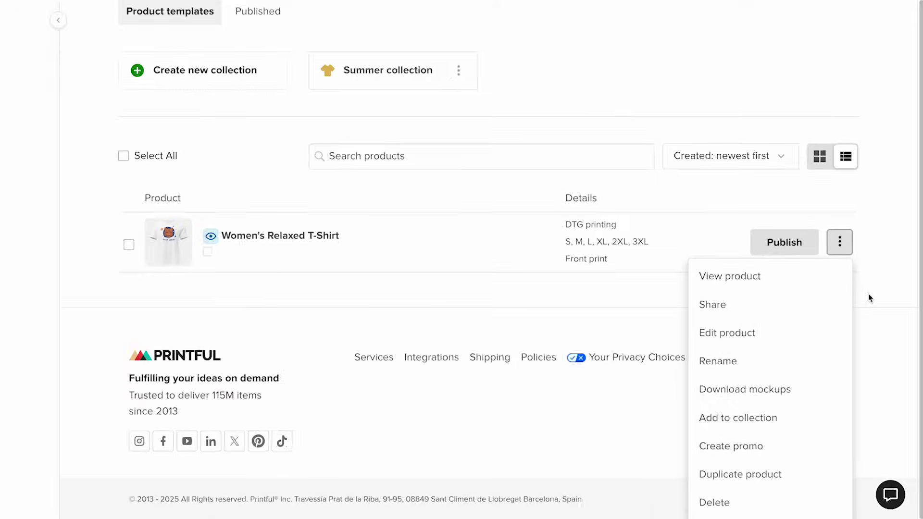
click(874, 321)
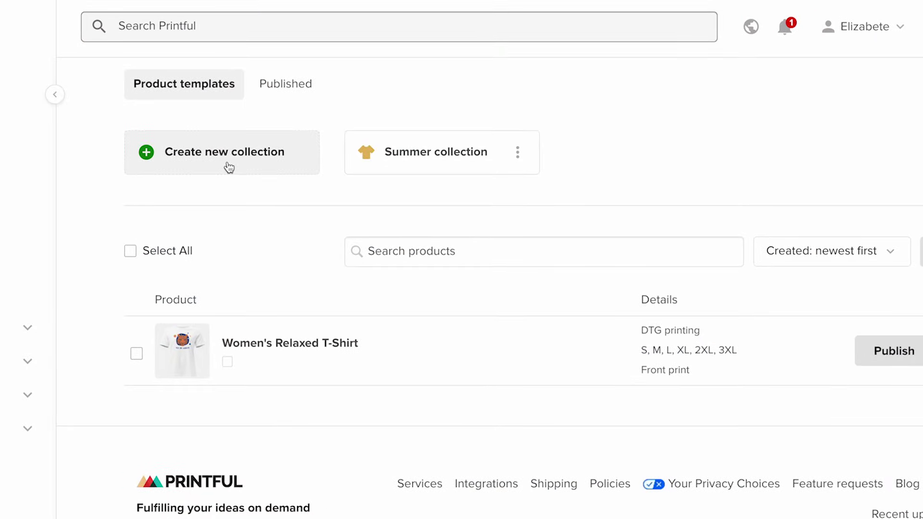
Create a collection titled 'Christmas collection' with a red colour and a mug icon
click(229, 167)
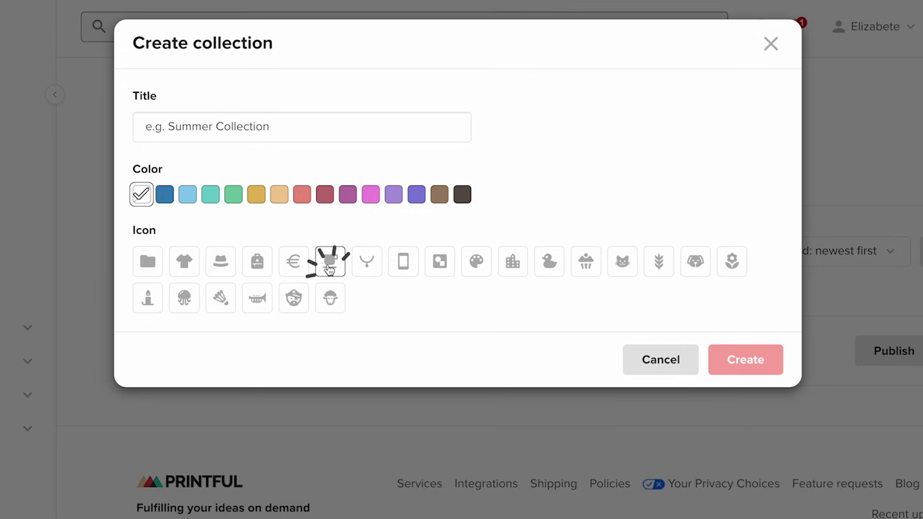
click(302, 125)
text(Christmas collection)
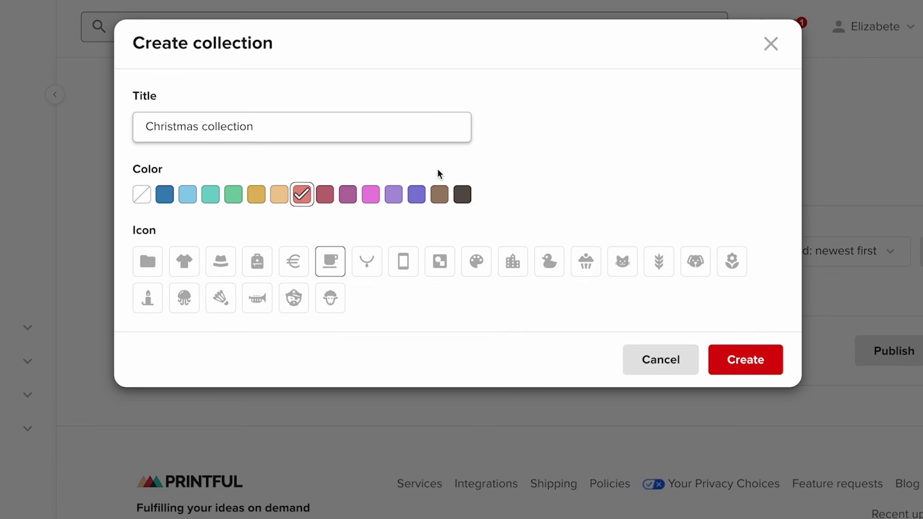
click(743, 366)
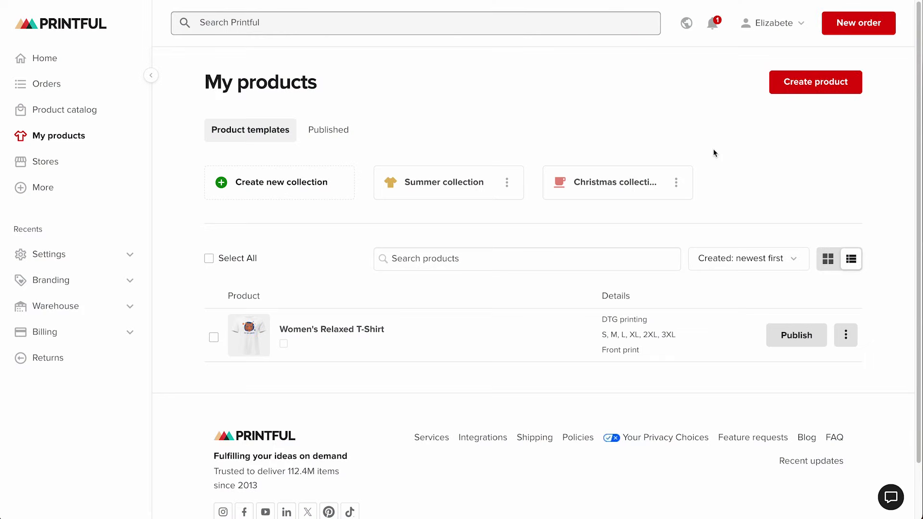
Choose the Burnt Orange Unisex Staple T-Shirt (Bella + Canvas 3001) from Women's clothing > T-shirts
click(825, 92)
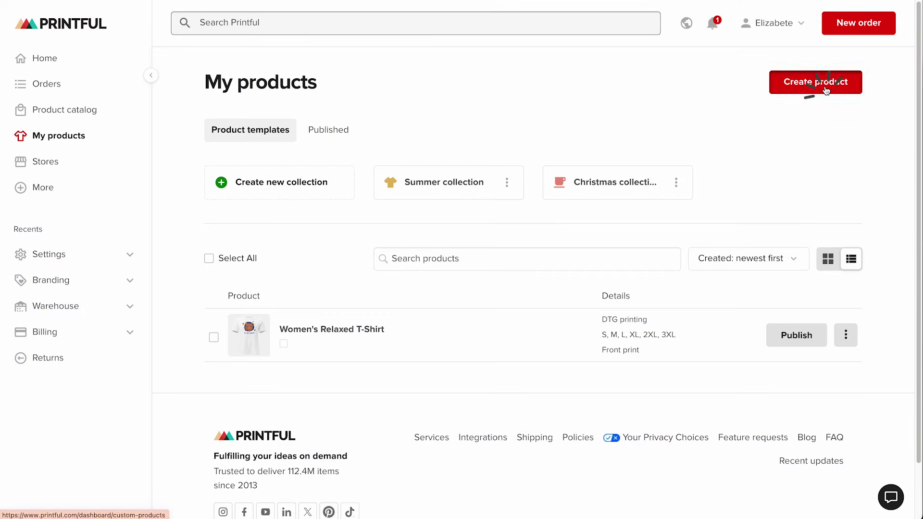
scroll(367, 355, down, 5)
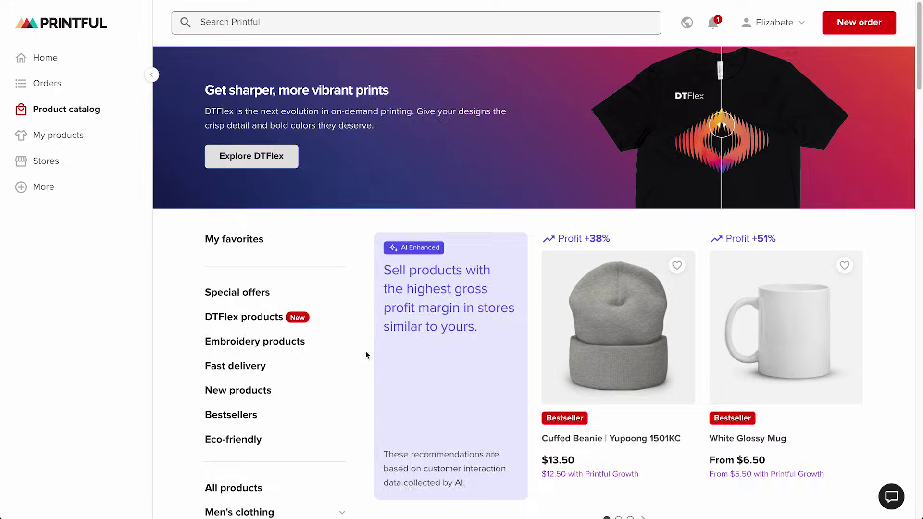
click(346, 293)
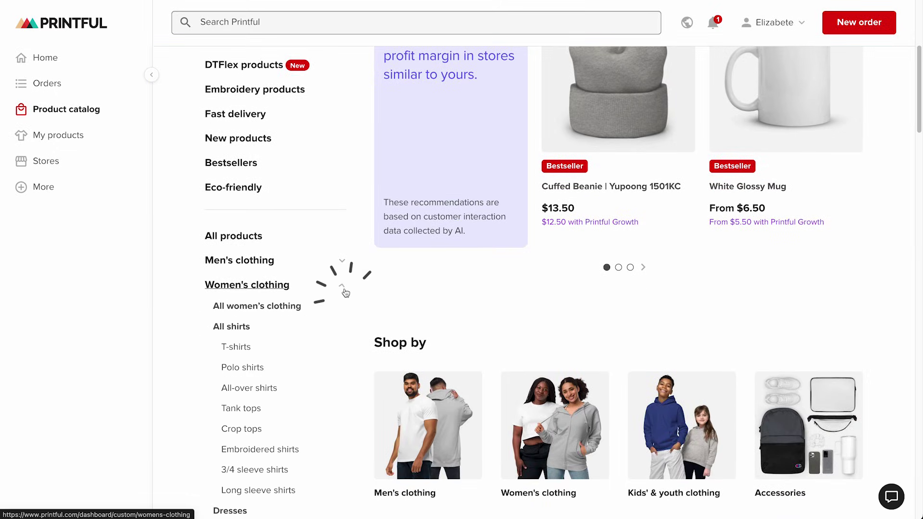
click(236, 347)
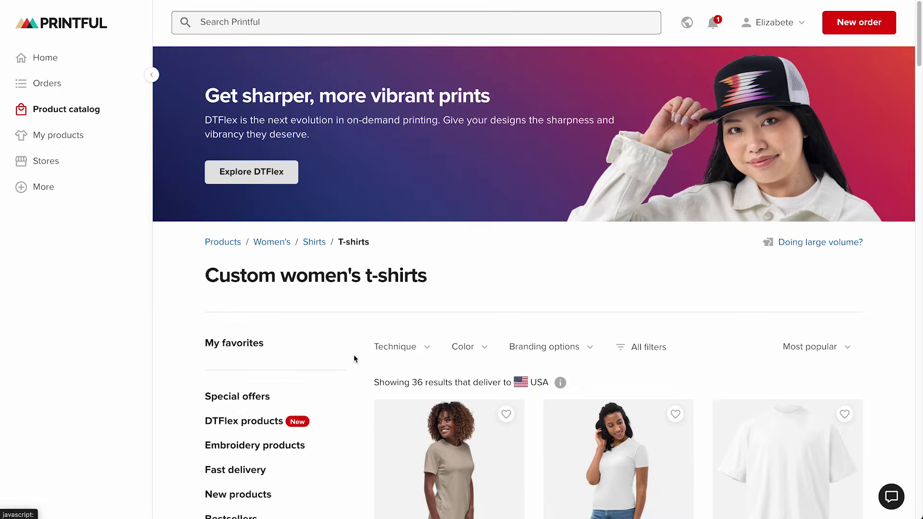
scroll(362, 355, down, 11)
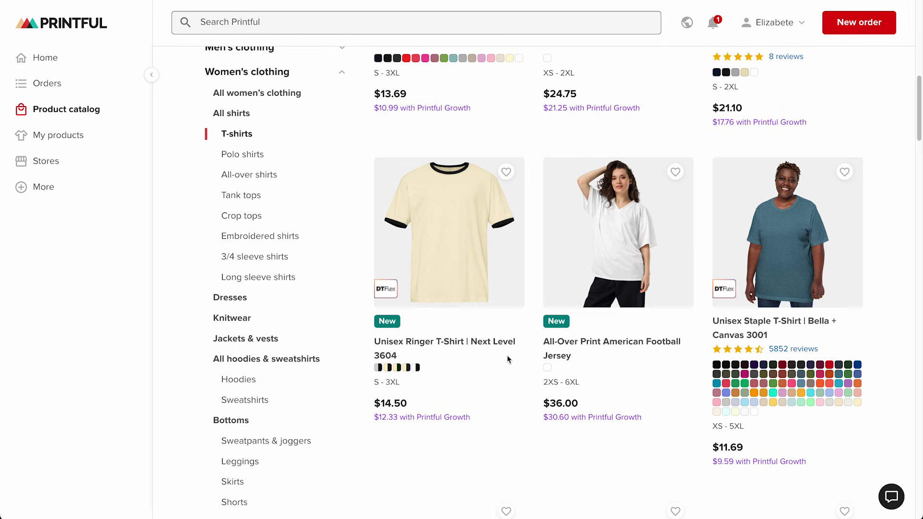
click(744, 337)
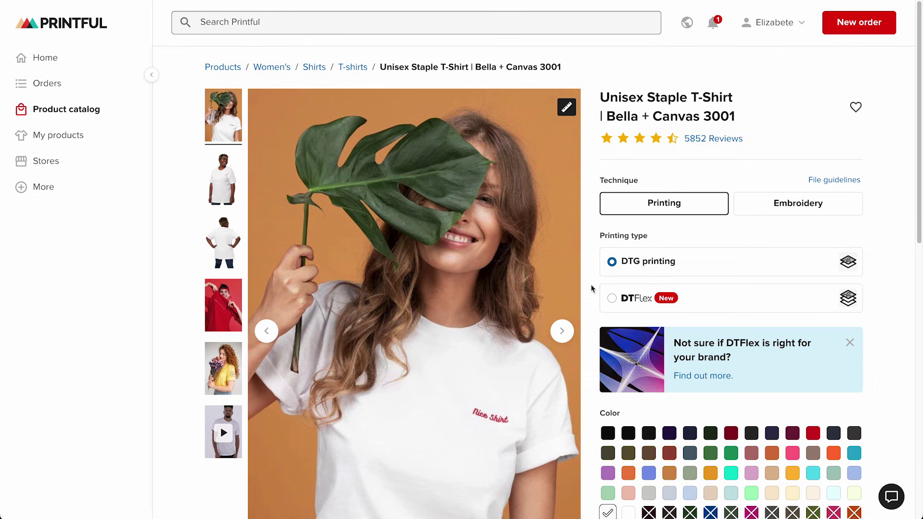
scroll(592, 286, down, 6)
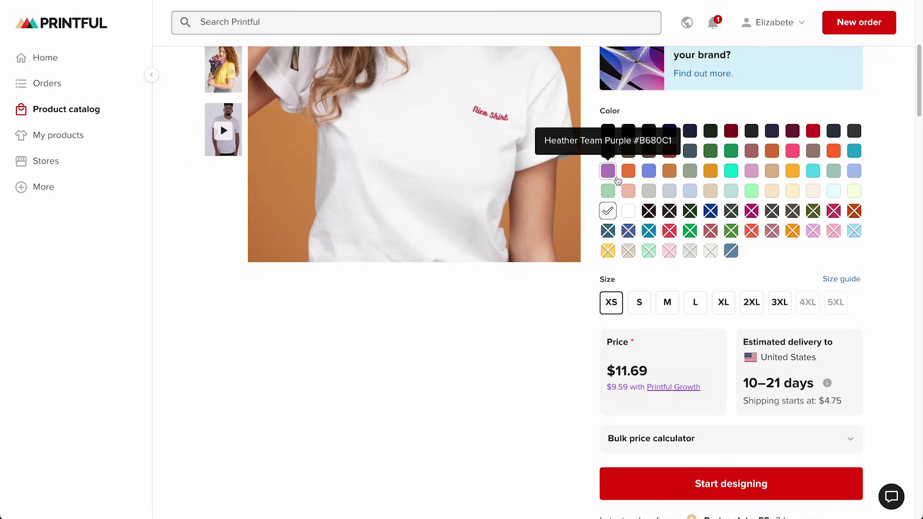
click(629, 171)
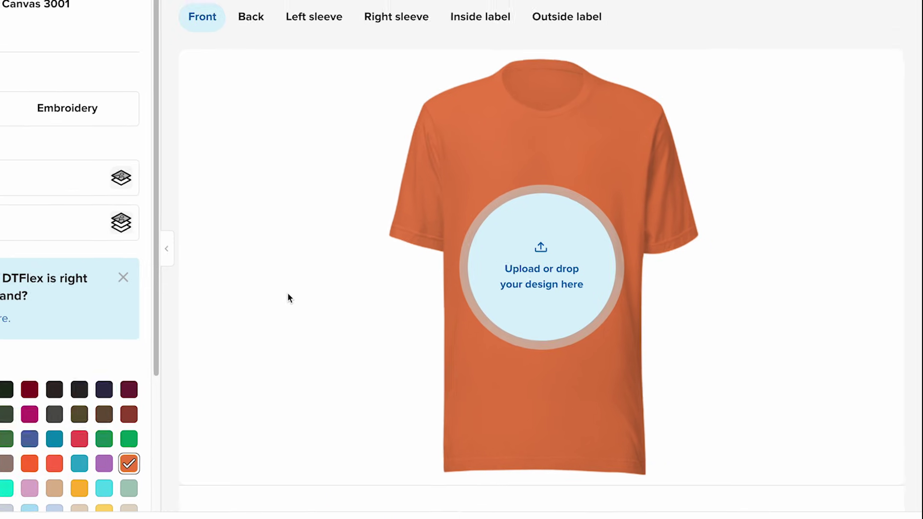
Place the Save our oceans quick design on the shirt front, enlarge it slightly, and save the template
click(36, 311)
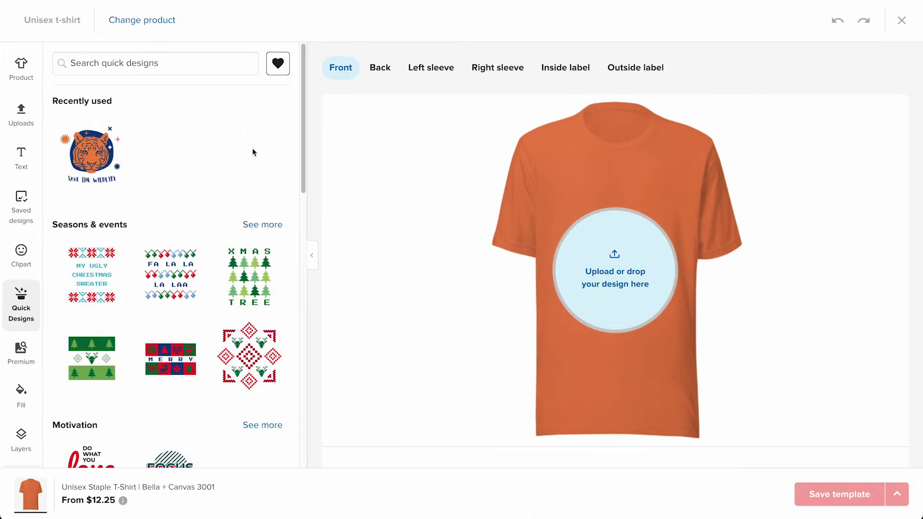
scroll(303, 153, down, 2)
scroll(303, 220, down, 10)
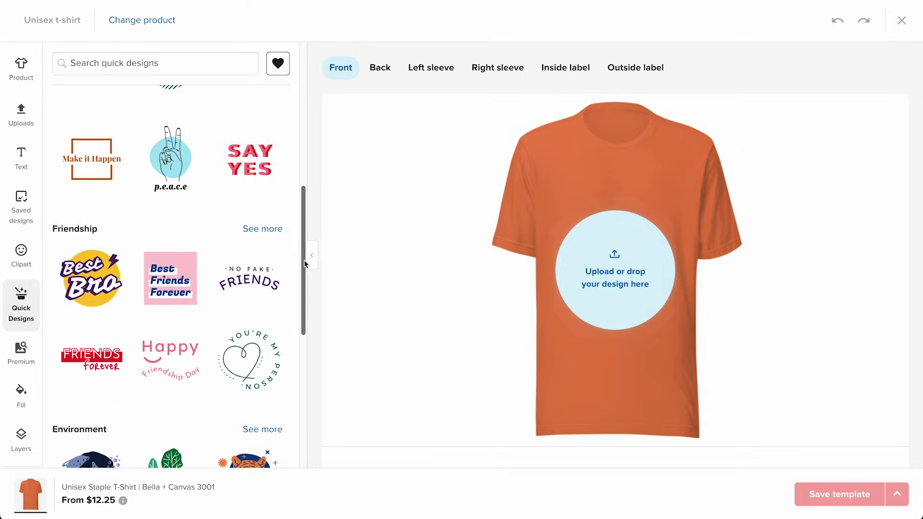
click(91, 330)
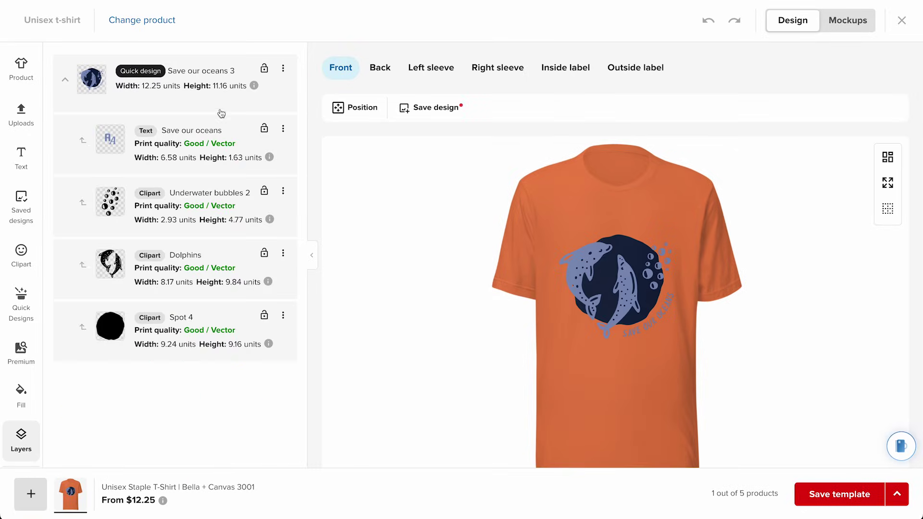
drag(680, 345, 686, 351)
drag(639, 262, 633, 251)
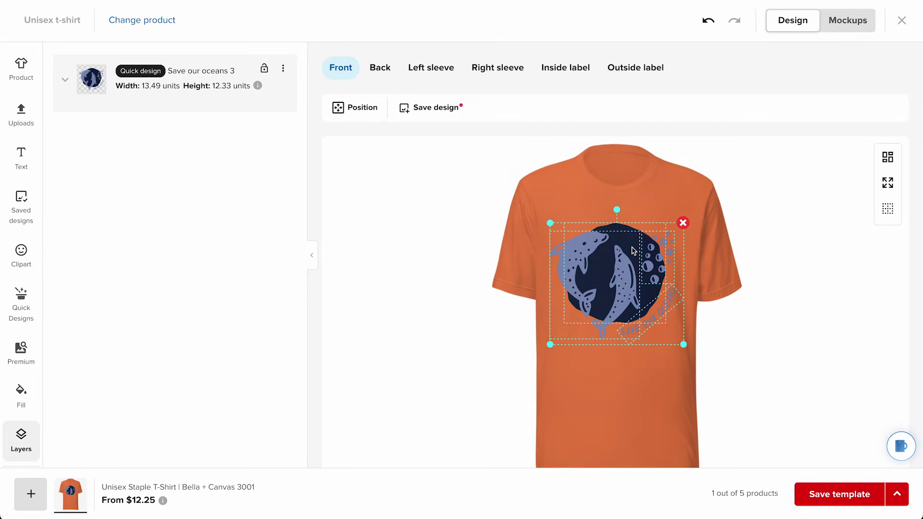
click(845, 495)
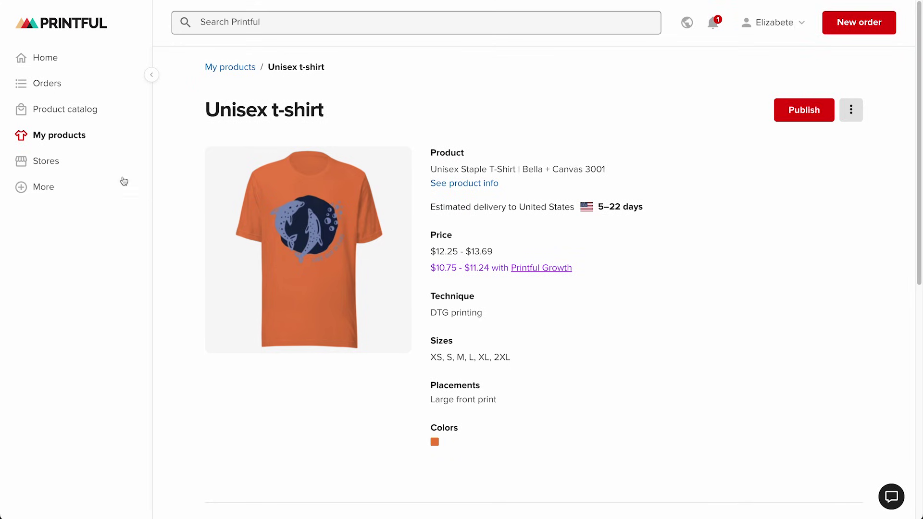
From the Unisex t-shirt's Publish option, browse the store platforms available under Connect store
click(62, 138)
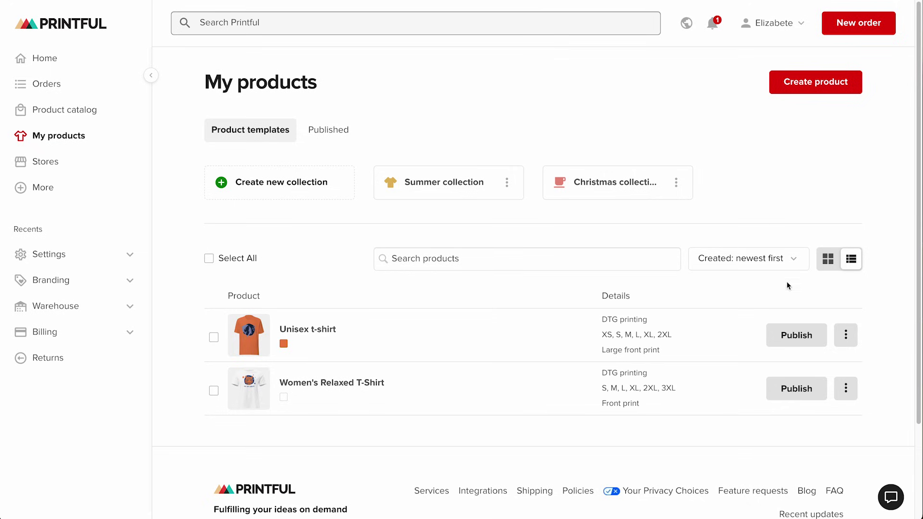
click(807, 346)
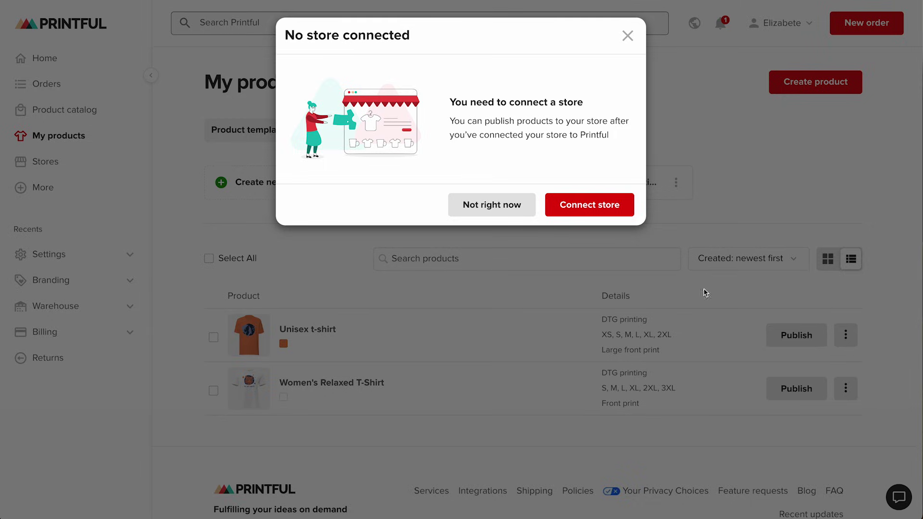
click(599, 214)
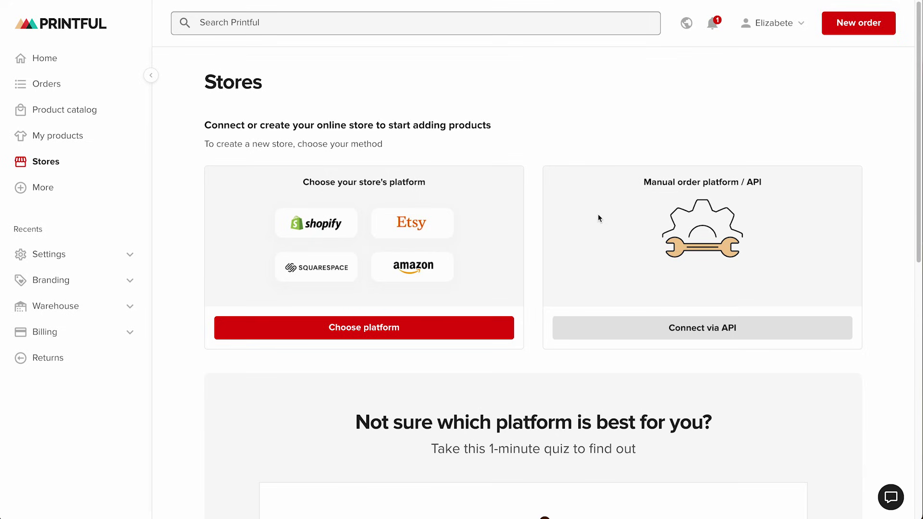
click(367, 330)
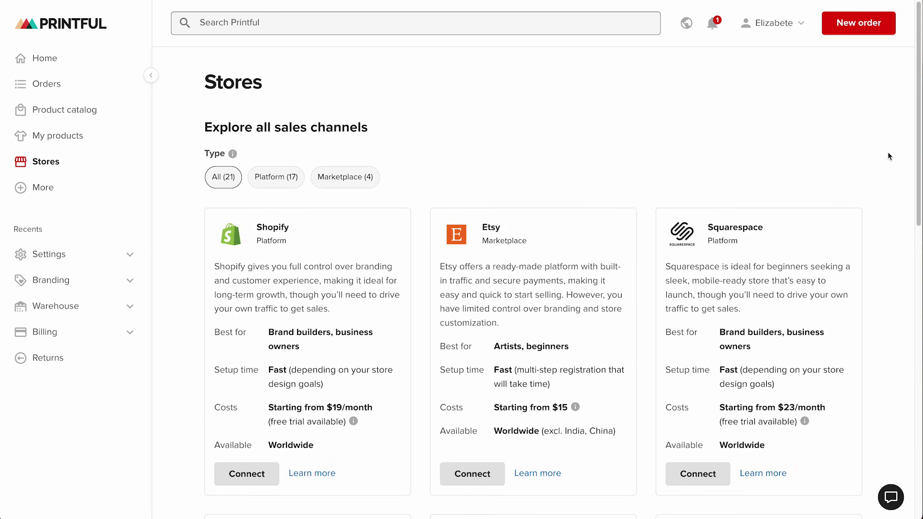
scroll(889, 153, down, 3)
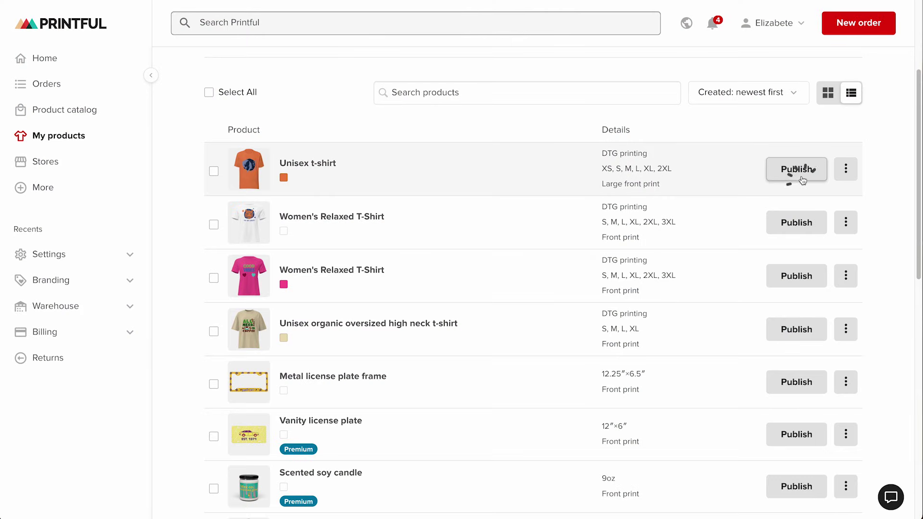
Publish to Feel Good Shop using the second mockup style, with the front mockup as main image
click(802, 180)
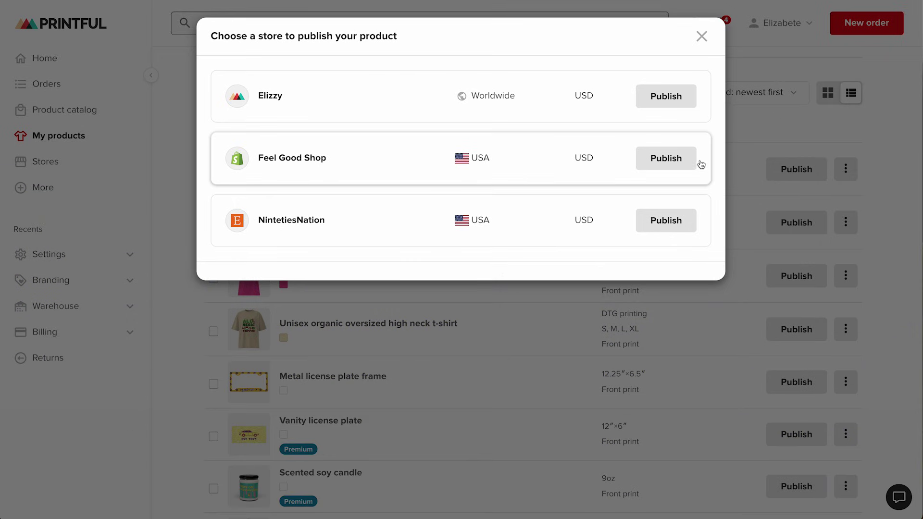
click(665, 163)
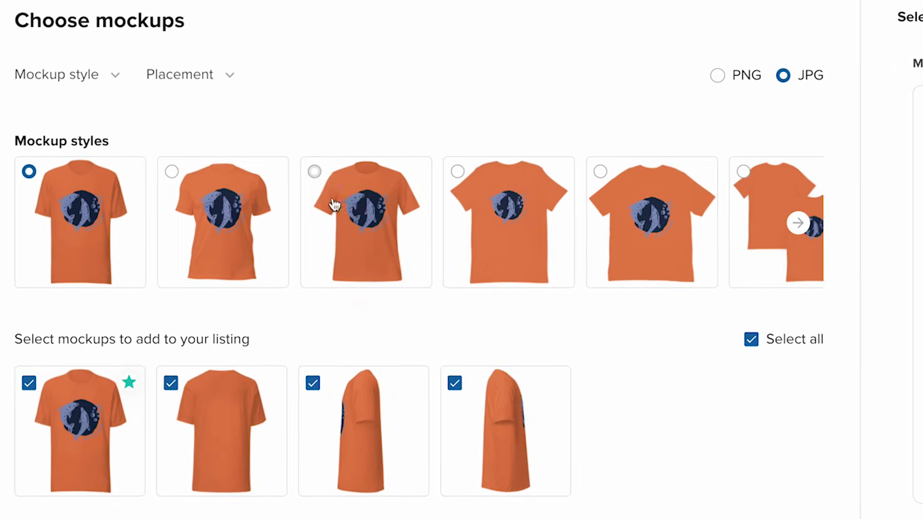
click(259, 226)
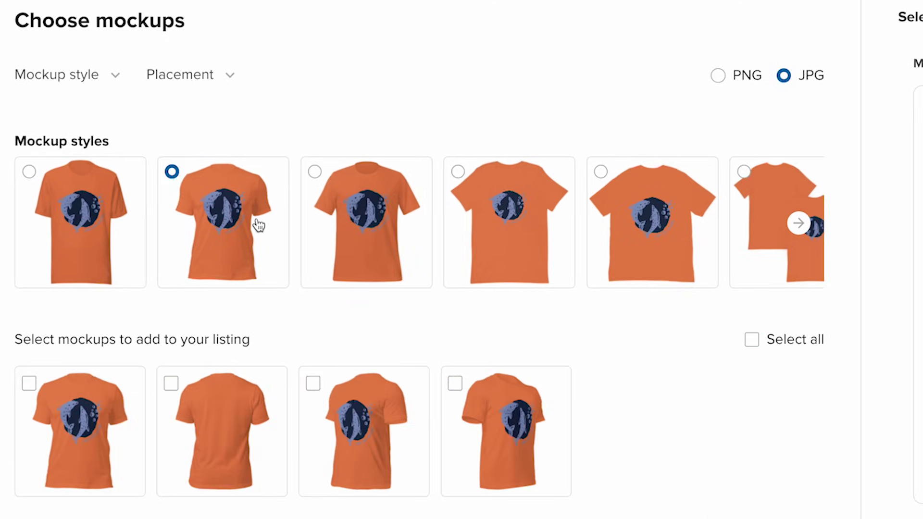
click(117, 421)
click(128, 388)
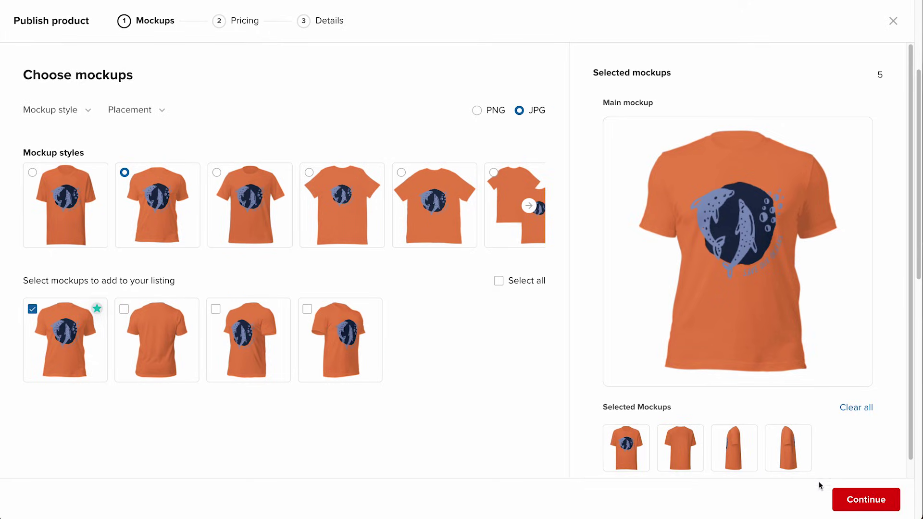
click(860, 501)
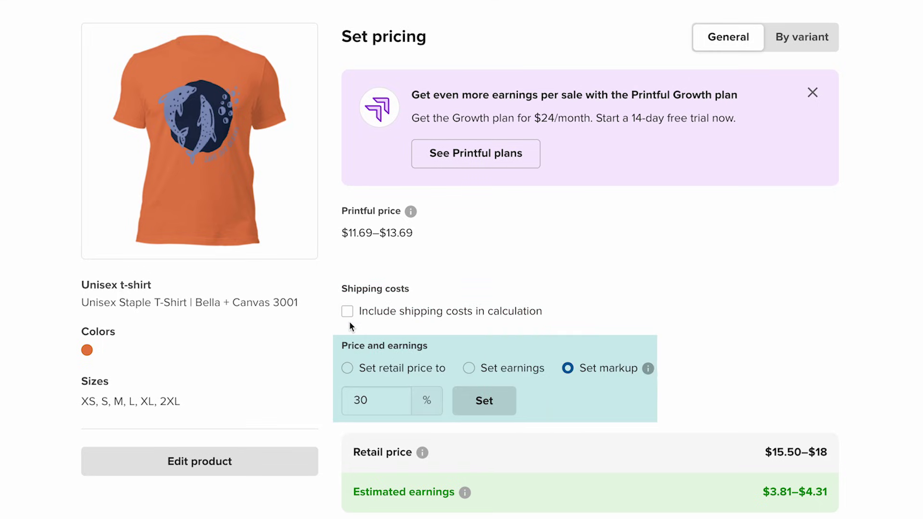
Apply a 35% markup for $16–$18.50 retail and review prices by size variant
click(395, 398)
click(395, 399)
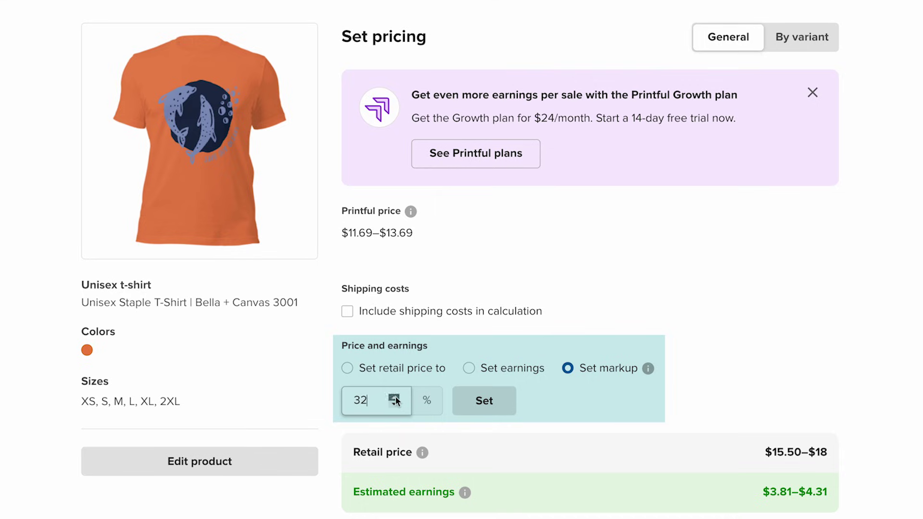
click(487, 403)
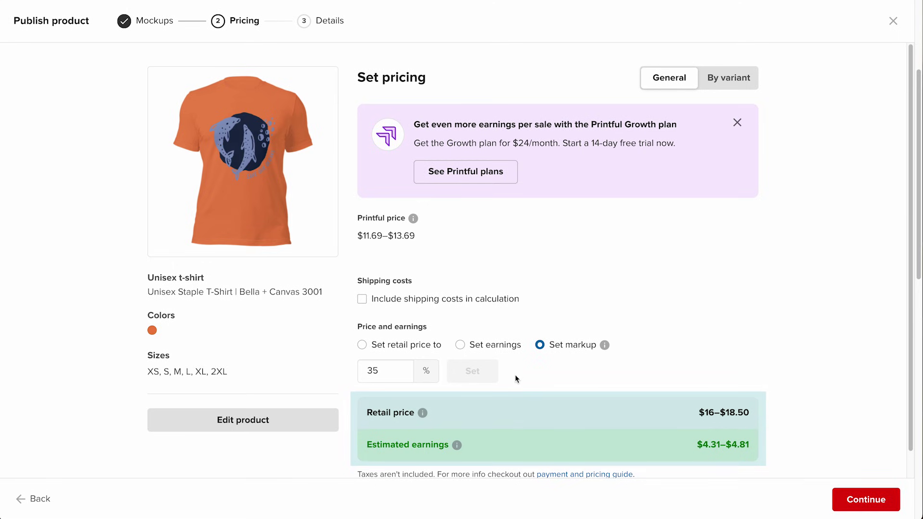
click(727, 83)
scroll(798, 223, down, 4)
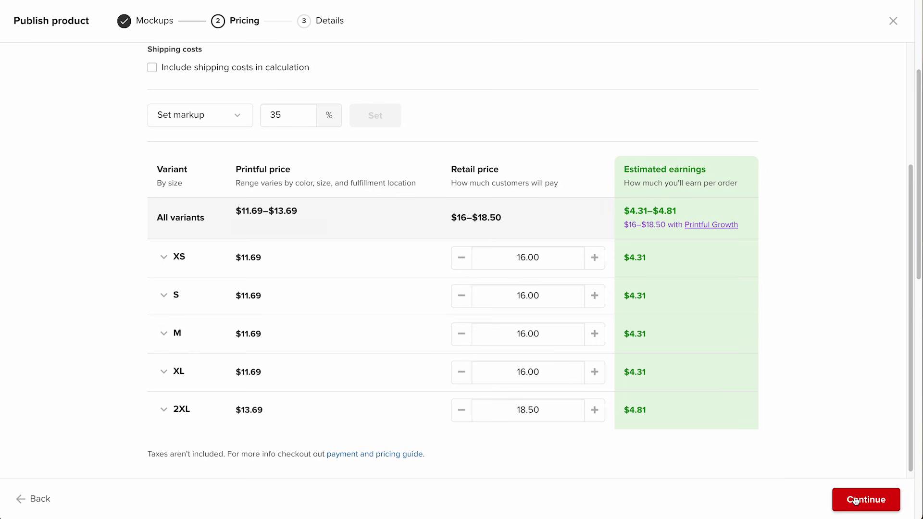
click(854, 499)
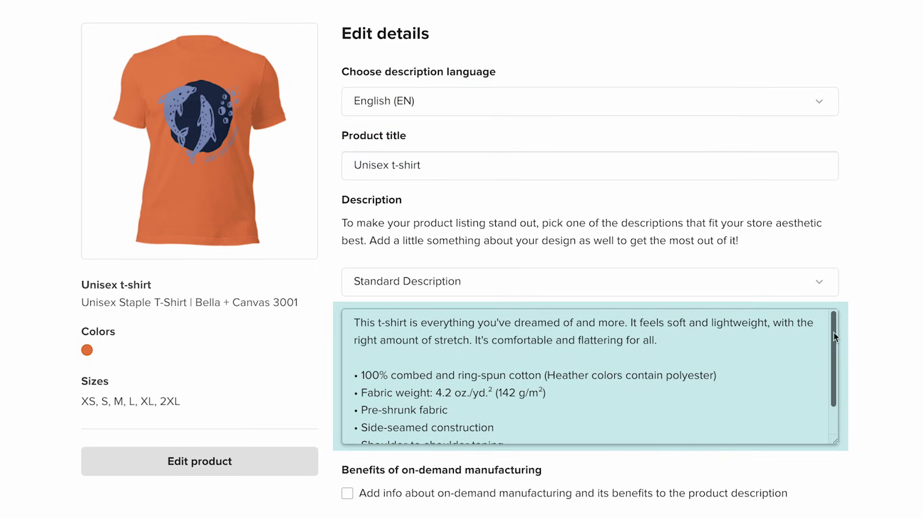
Look through the standard description on the Details step and publish the orange t-shirt
drag(835, 337, 830, 365)
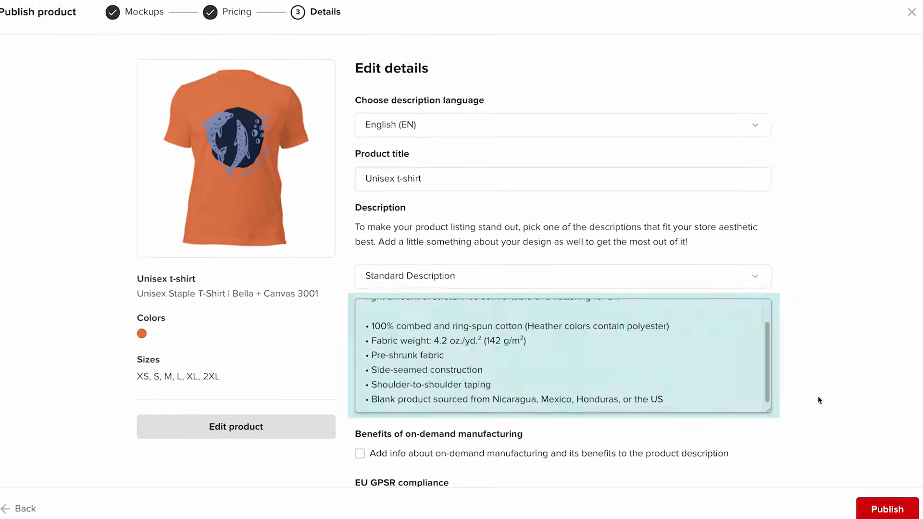
click(844, 498)
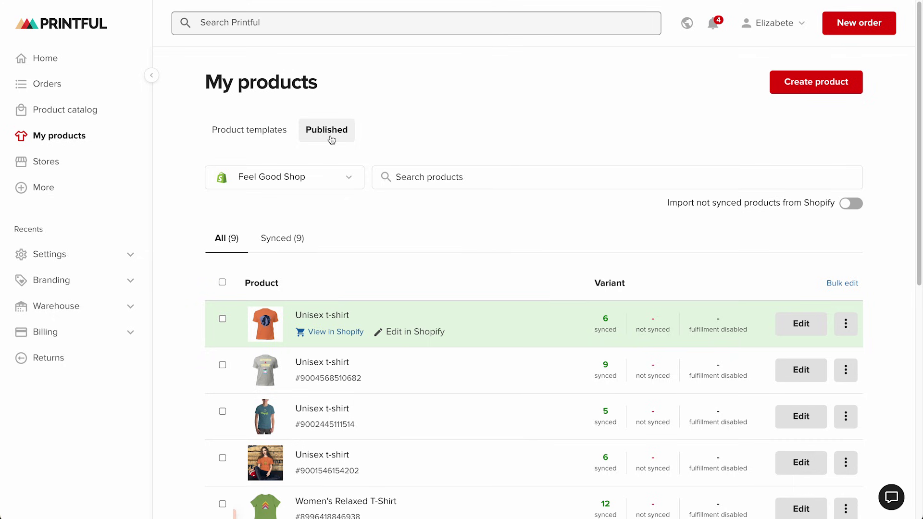
Keep Feel Good Shop selected, review the t-shirt's $4.39–$11.99 shipping details, then open its row's actions
click(349, 183)
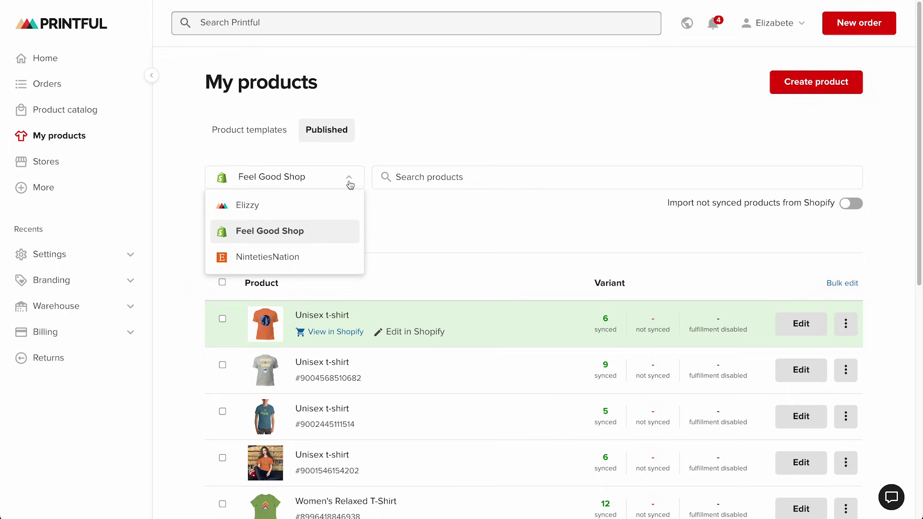
click(350, 183)
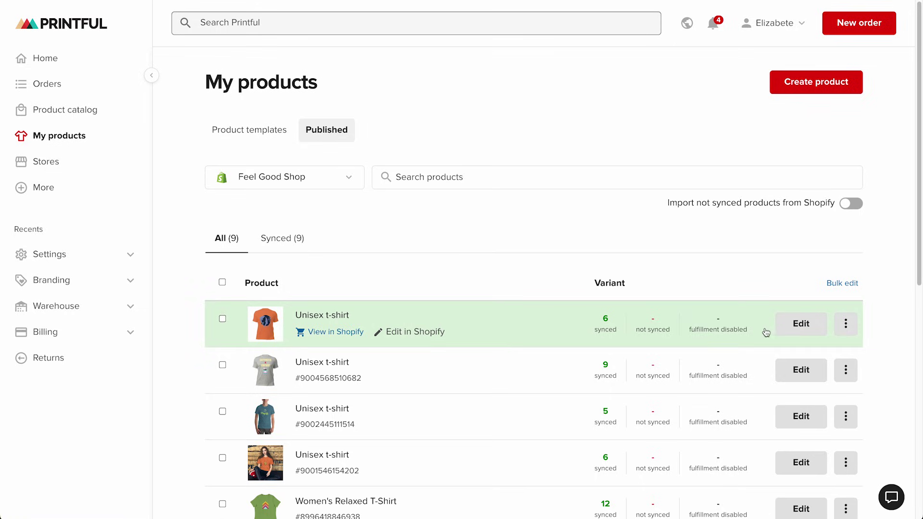
click(801, 329)
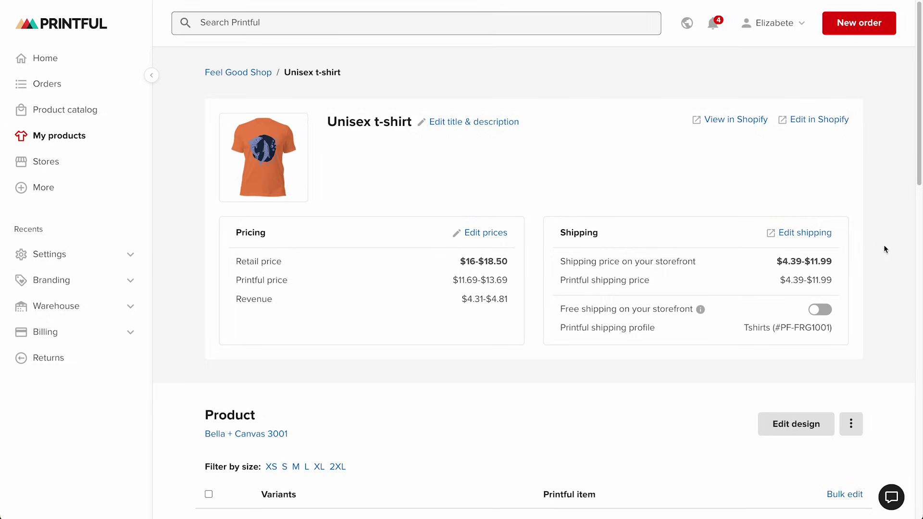
scroll(885, 246, down, 4)
scroll(887, 250, down, 1)
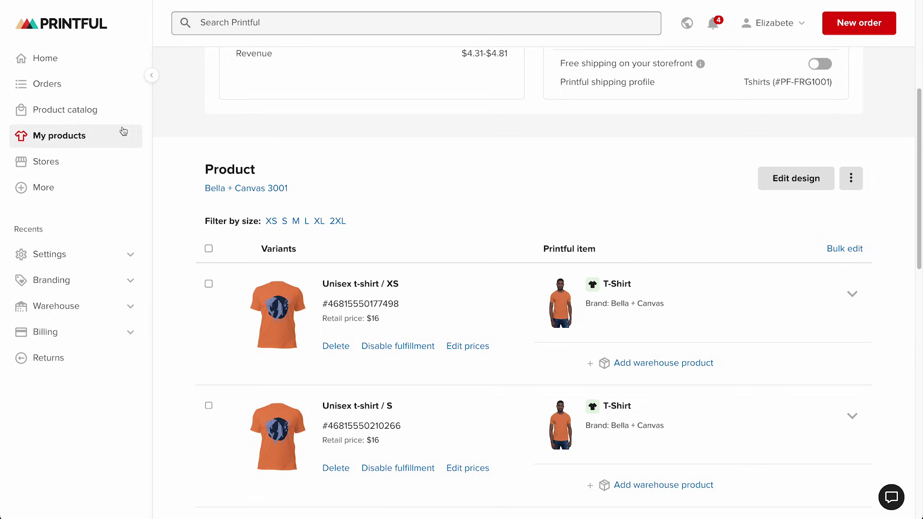
click(71, 138)
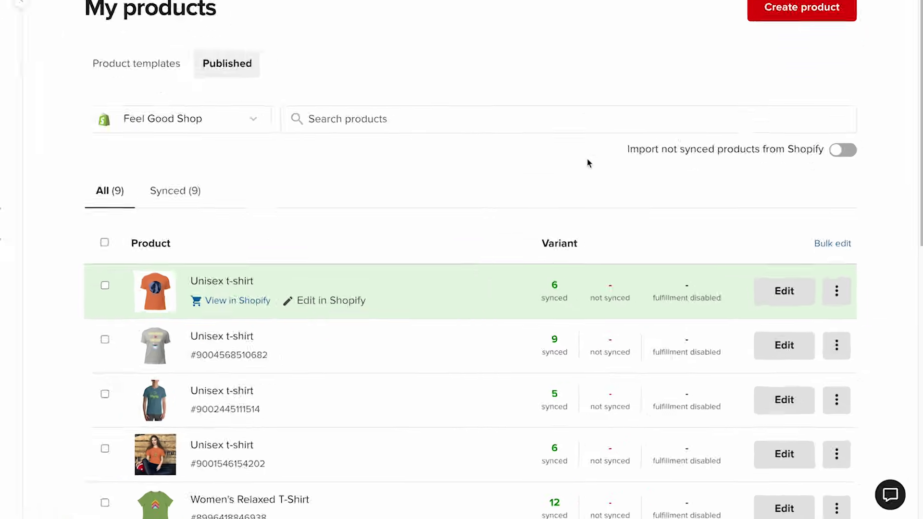
click(837, 297)
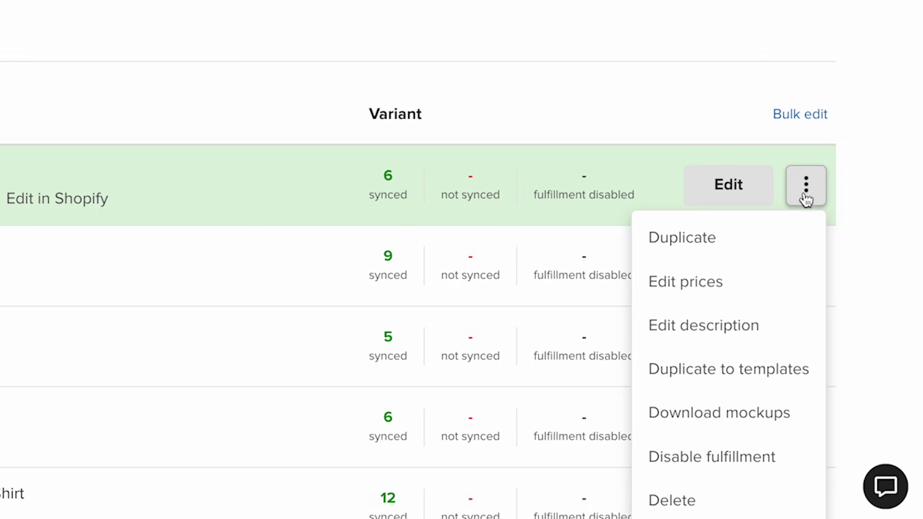